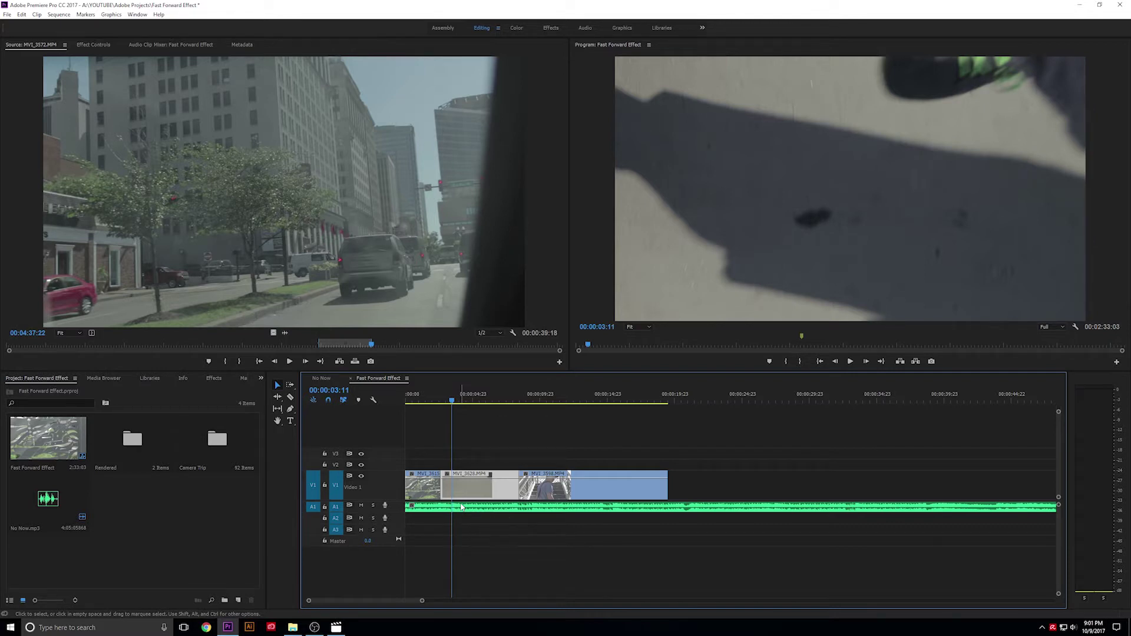
Play the No Now sequence from its start through to 00:00:08:00.
click(321, 378)
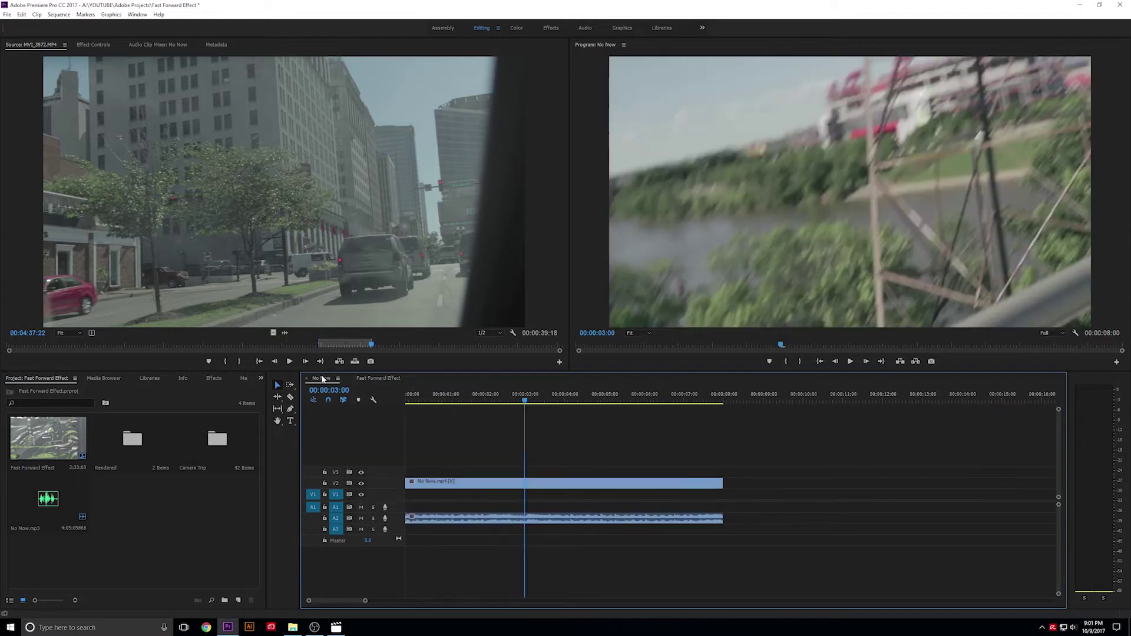
key(Home)
key(space)
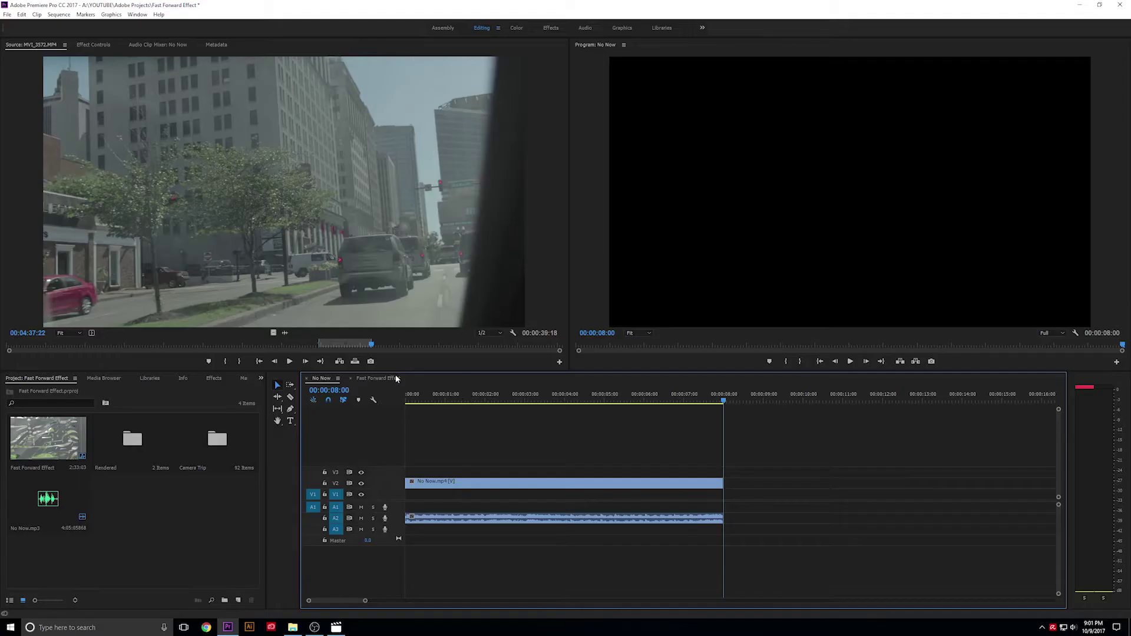
Play the Fast Forward Effect sequence at normal speed, then park the playhead at 00:00:03:12.
click(378, 378)
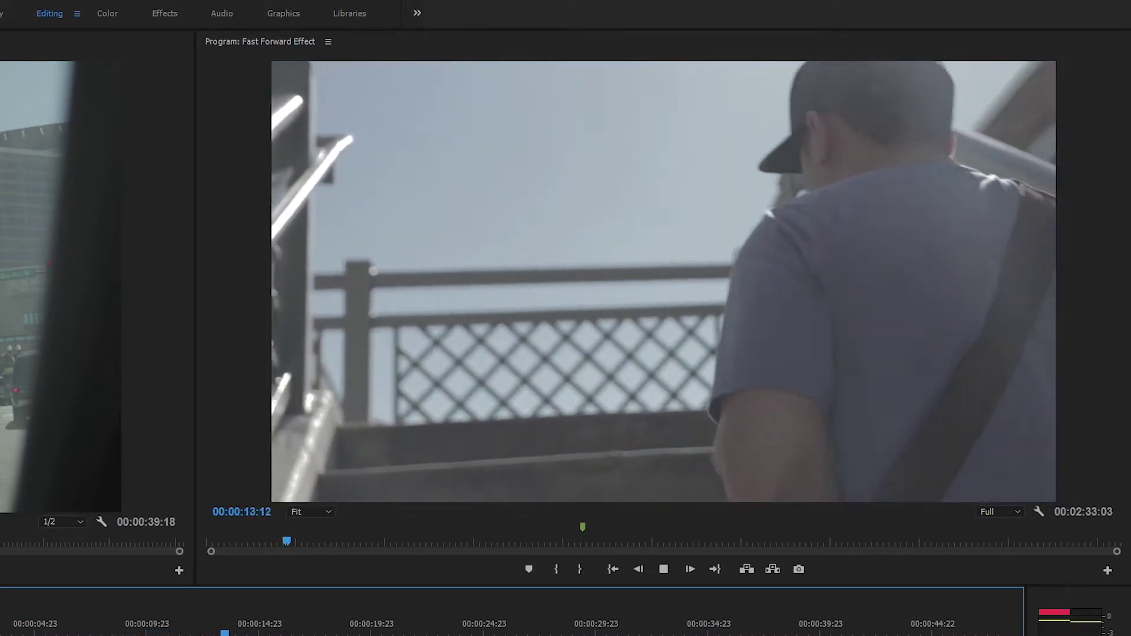
key(space)
click(304, 479)
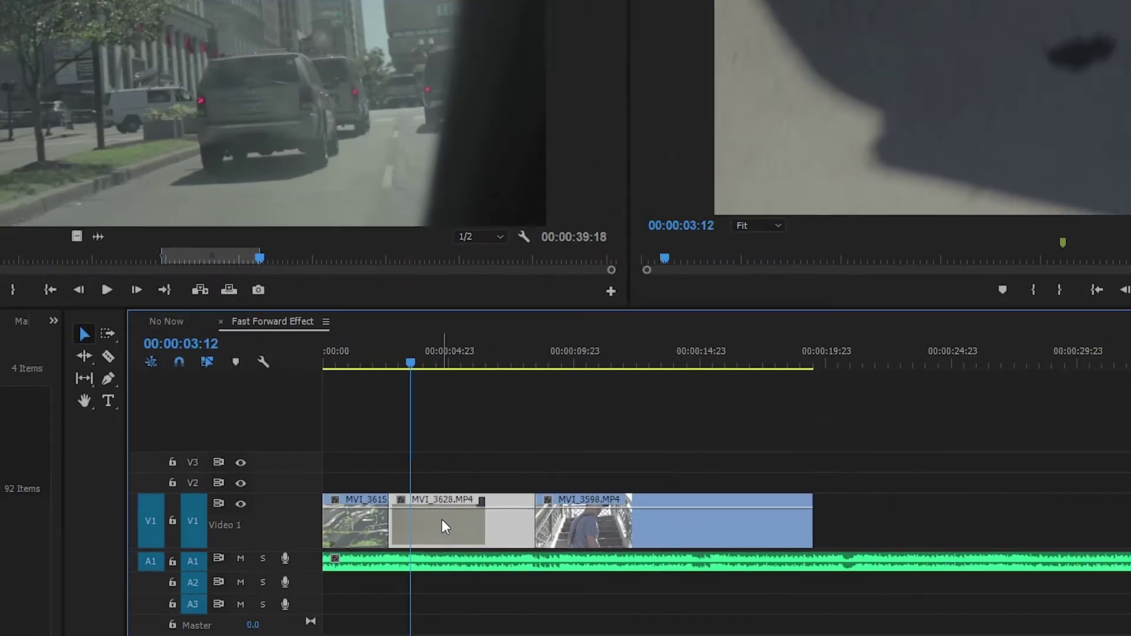
right_click(543, 367)
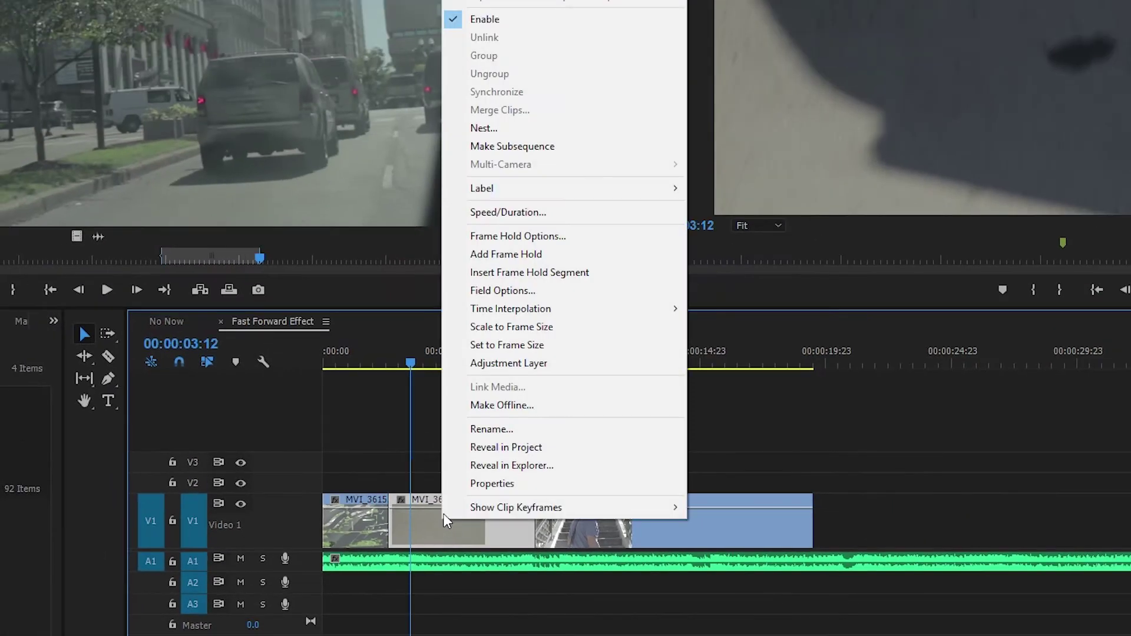
click(519, 211)
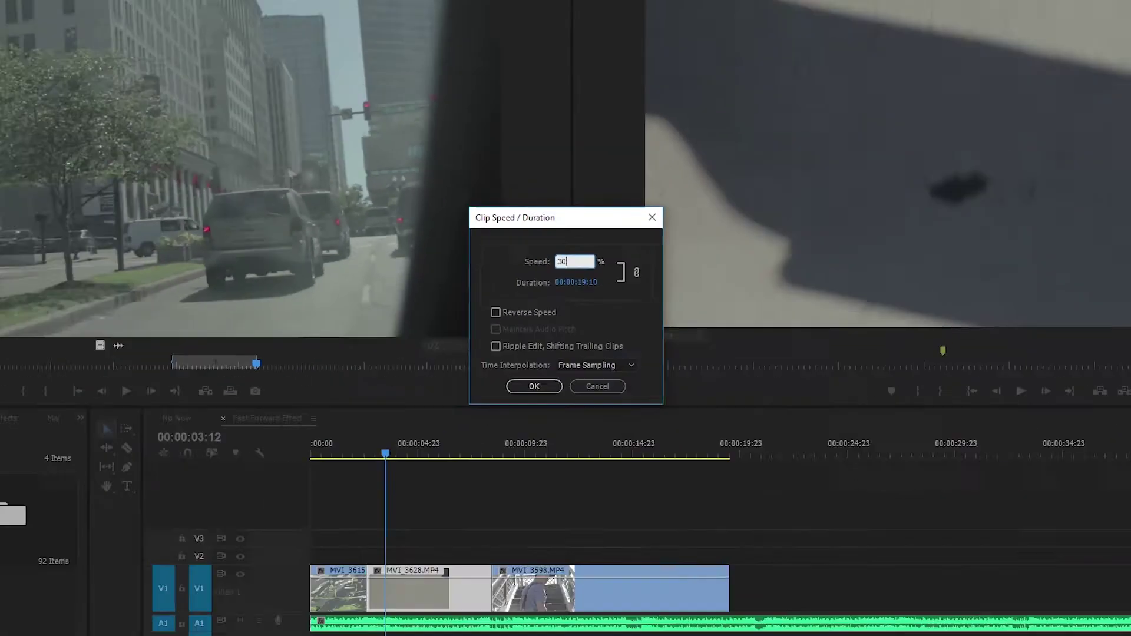
text(300)
key(Return)
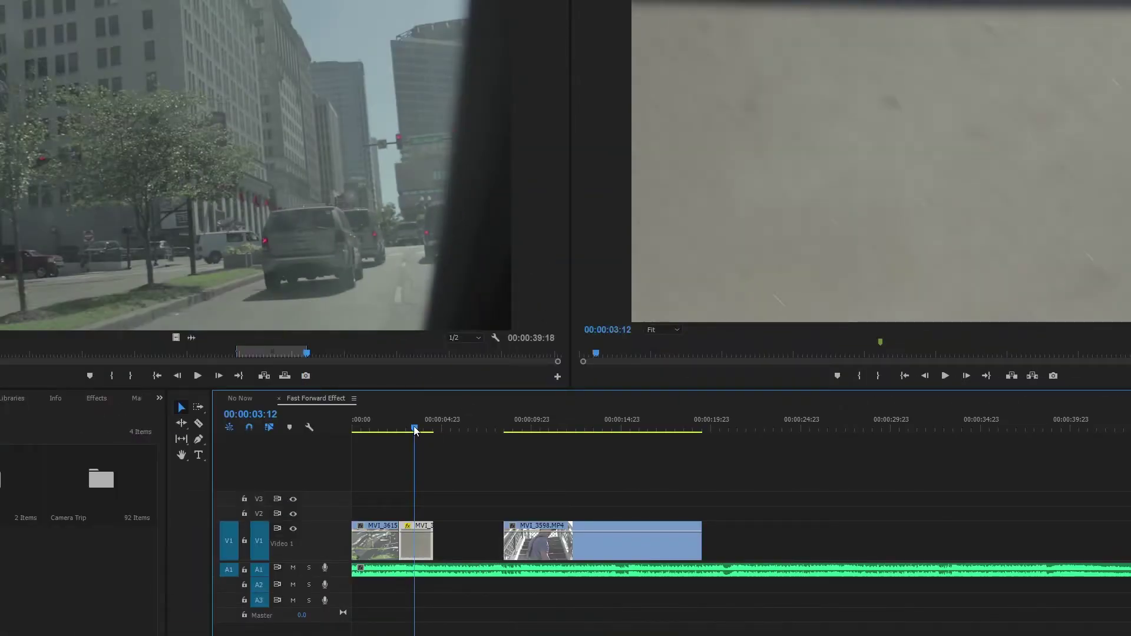
key(Left)
key(ctrl+z)
right_click(458, 544)
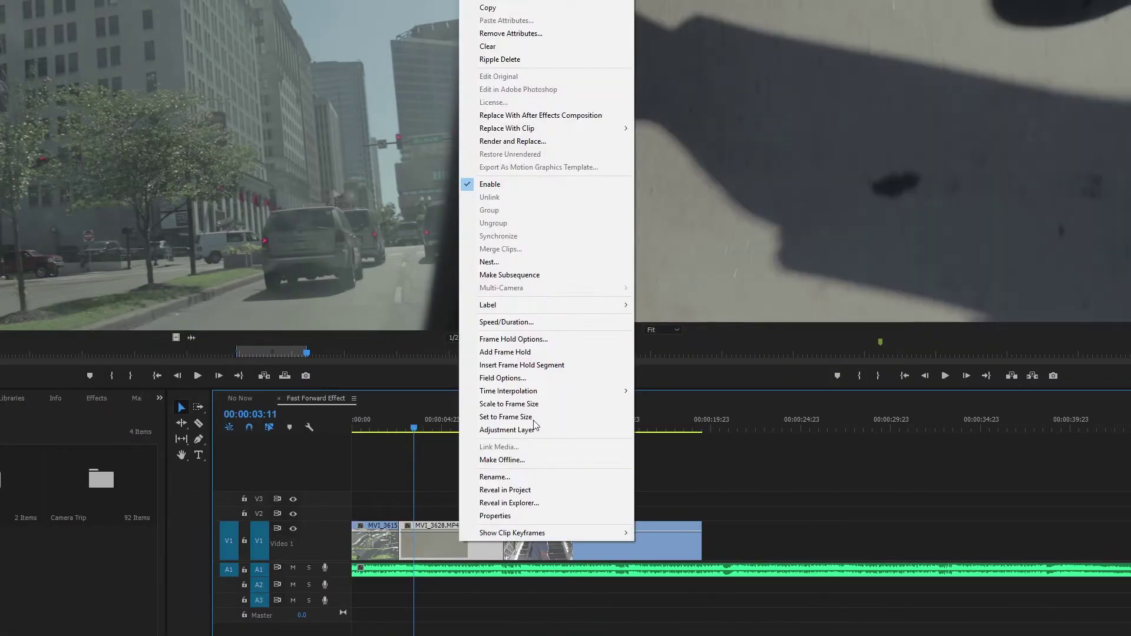
click(553, 324)
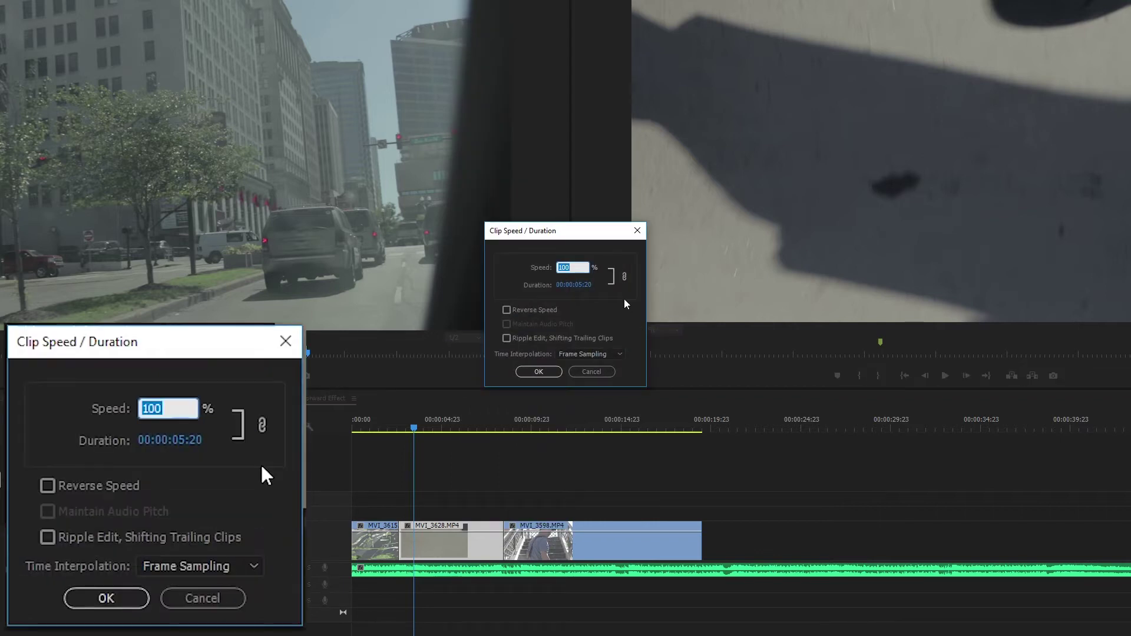
text(400)
key(Return)
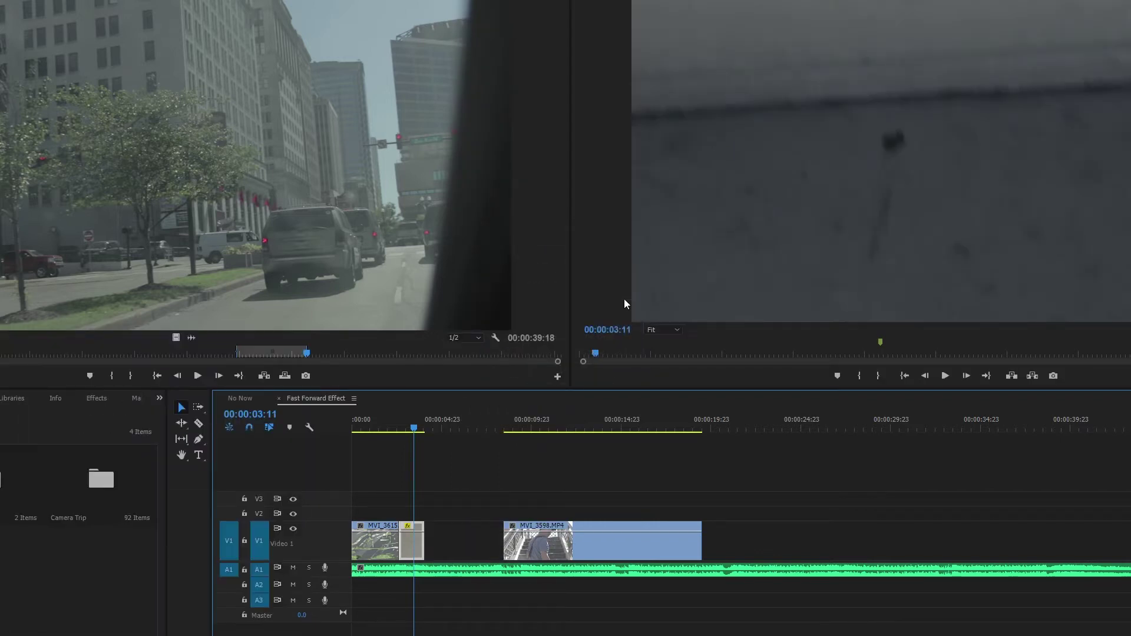
key(ctrl+z)
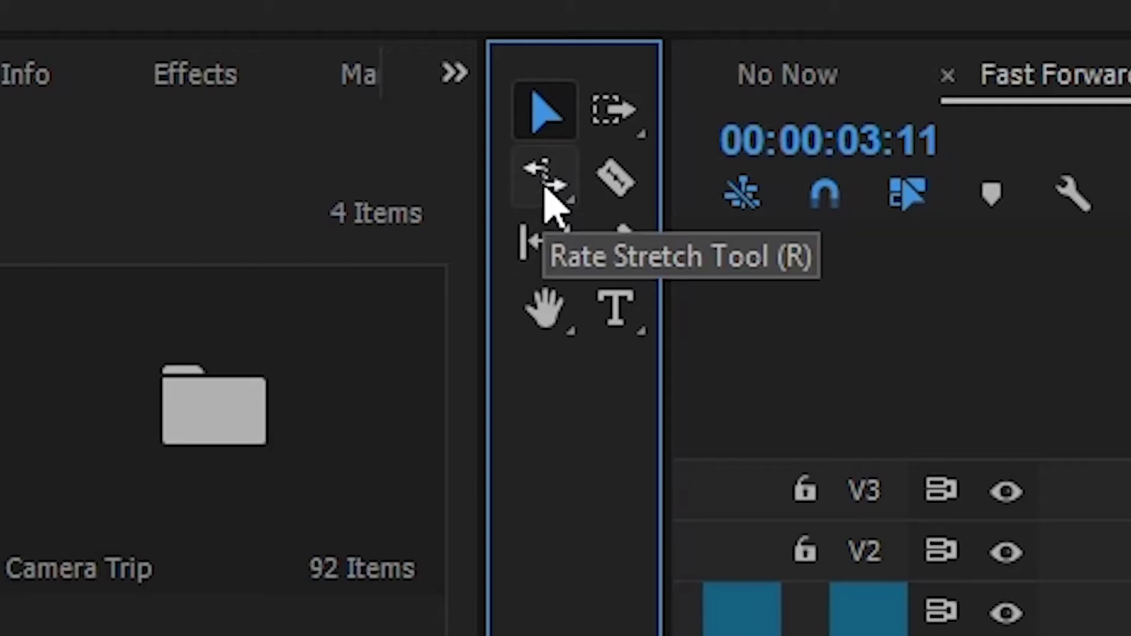
Rate-stretch MVI_3628 down to about 20 frames ending near 00:00:03:12, then zoom in.
click(545, 189)
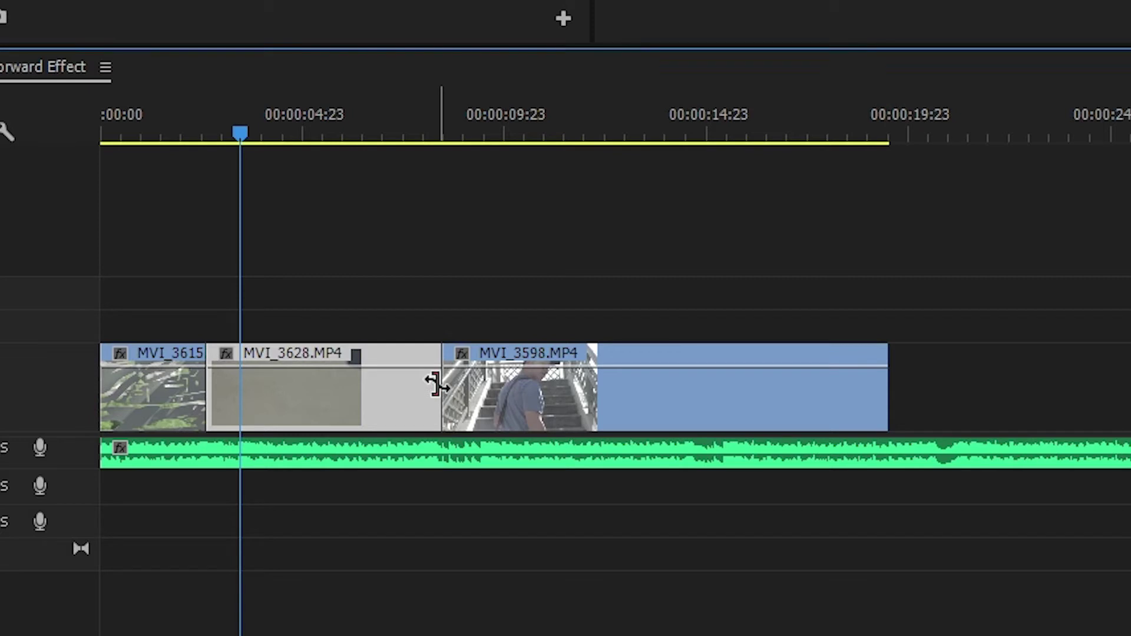
drag(429, 384, 244, 373)
drag(244, 130, 225, 131)
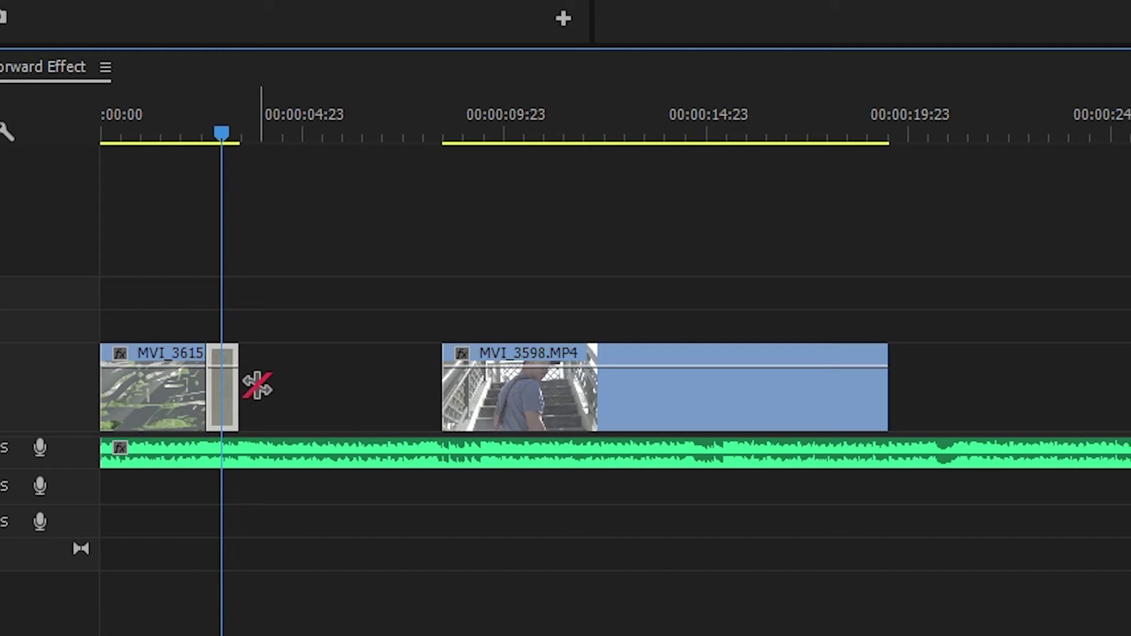
key(equal)
key(equal)
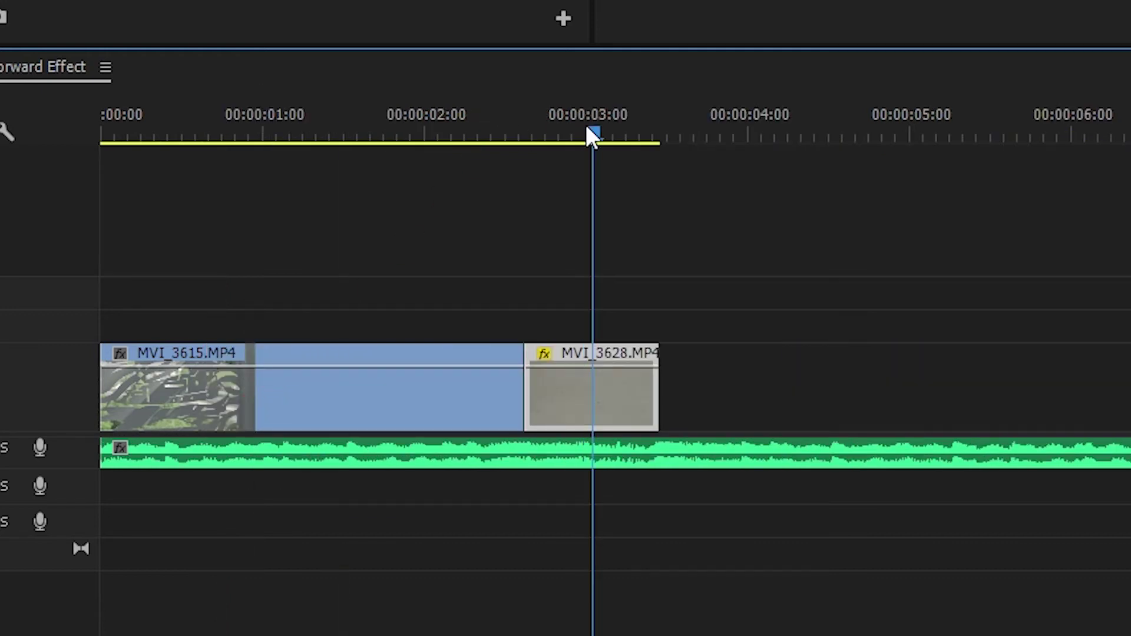
Play back the sped-up MVI_3628 and park the playhead near 00:00:03:11.
drag(588, 130, 551, 107)
key(space)
key(space)
key(space)
drag(678, 121, 656, 120)
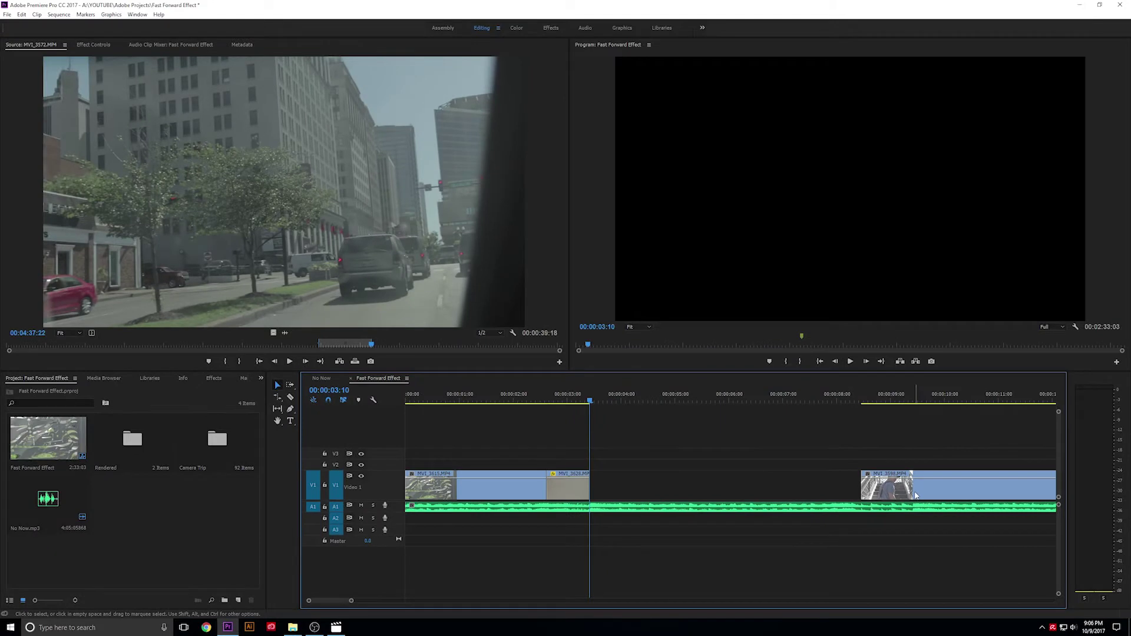
Drag MVI_3598 left to close the gap, then play the sequence from the start.
drag(915, 493, 649, 493)
drag(589, 401, 387, 397)
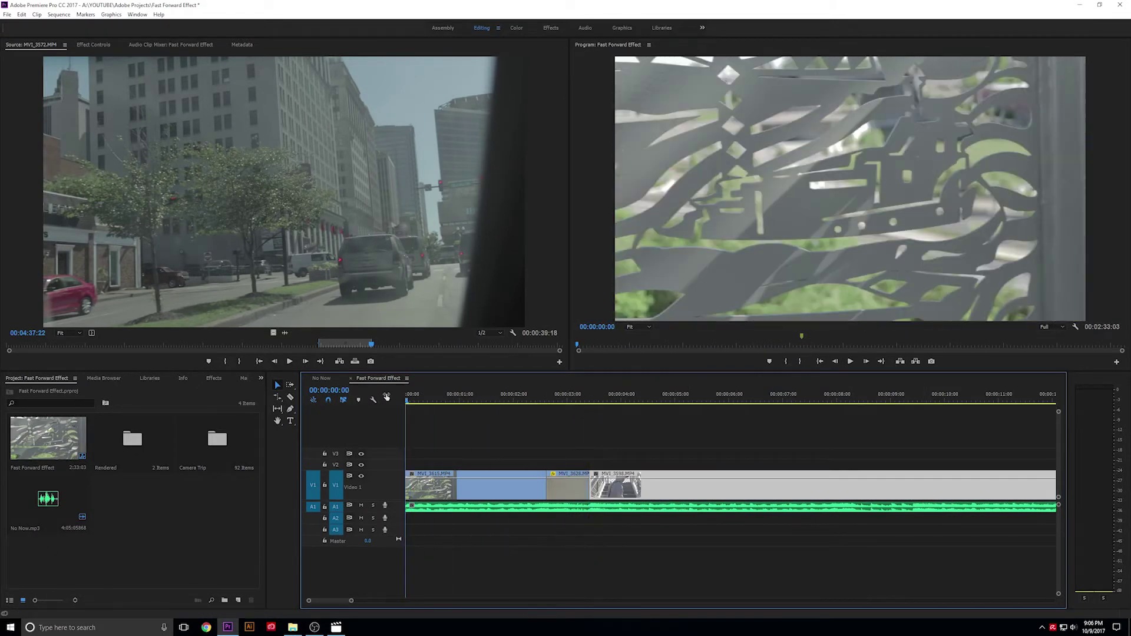
key(space)
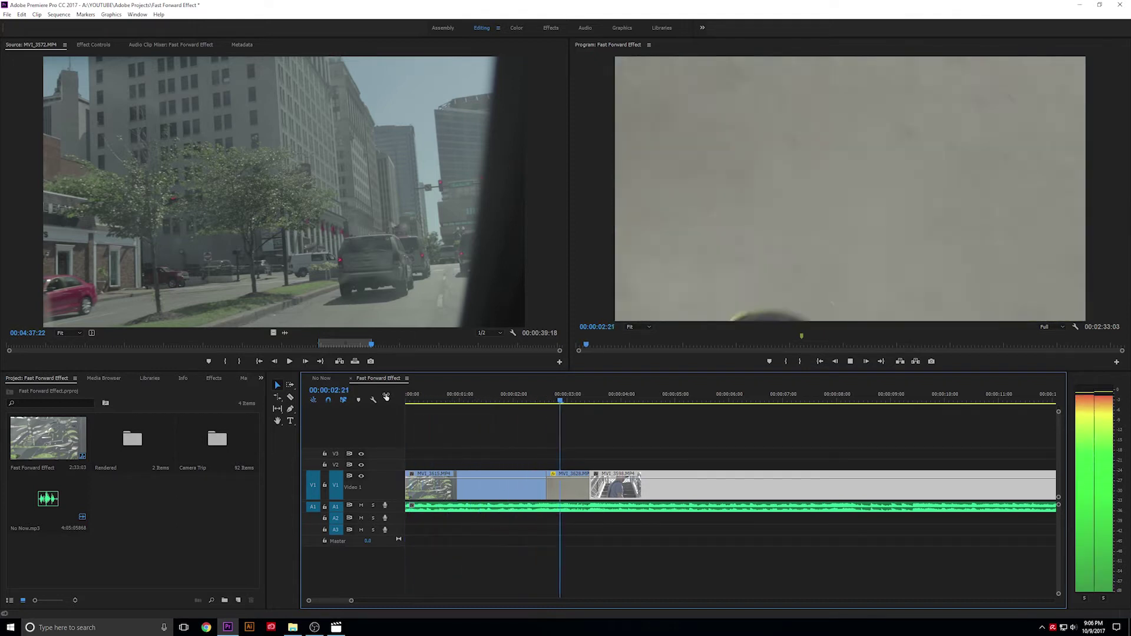
key(space)
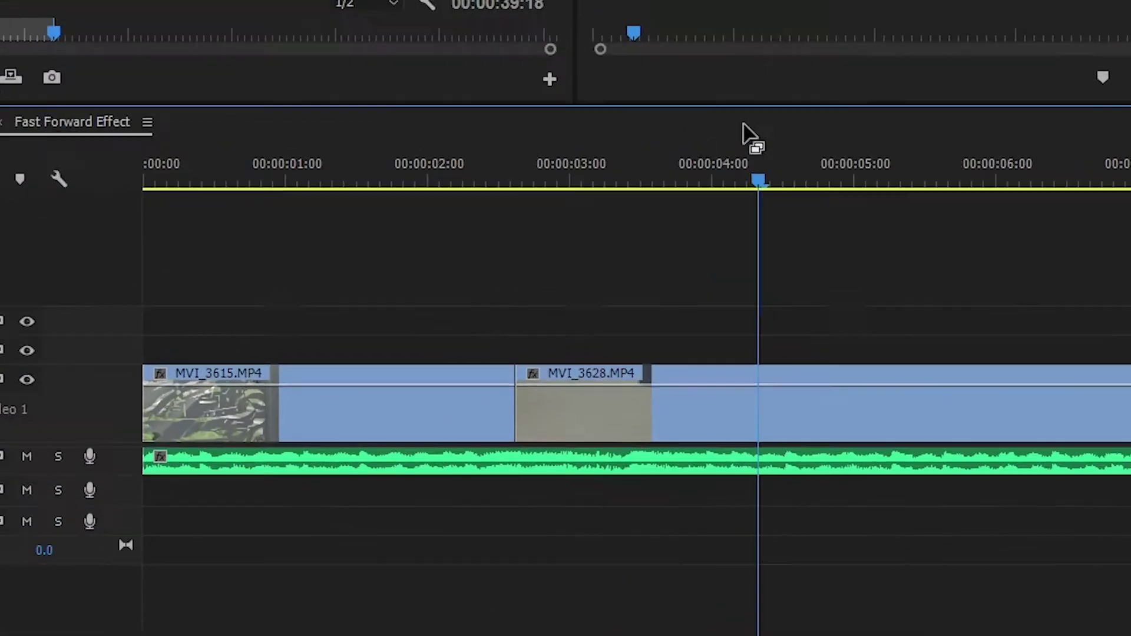
Find a point near three seconds and split MVI_3628 there with Ctrl+K.
drag(636, 399, 574, 396)
drag(594, 134, 499, 133)
key(space)
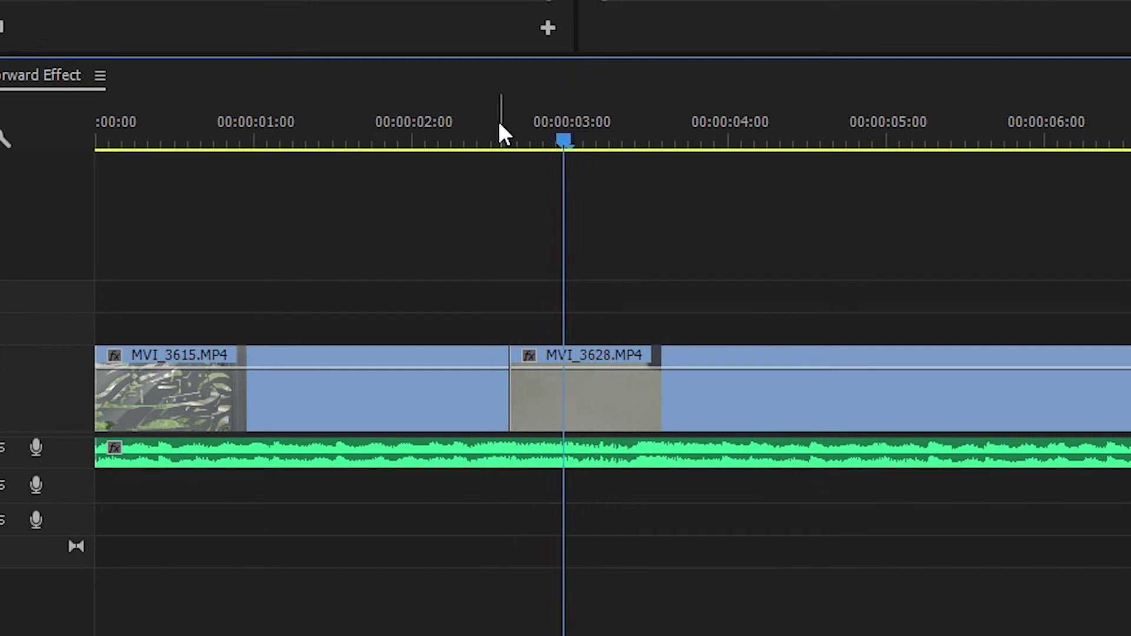
key(space)
key(ctrl+k)
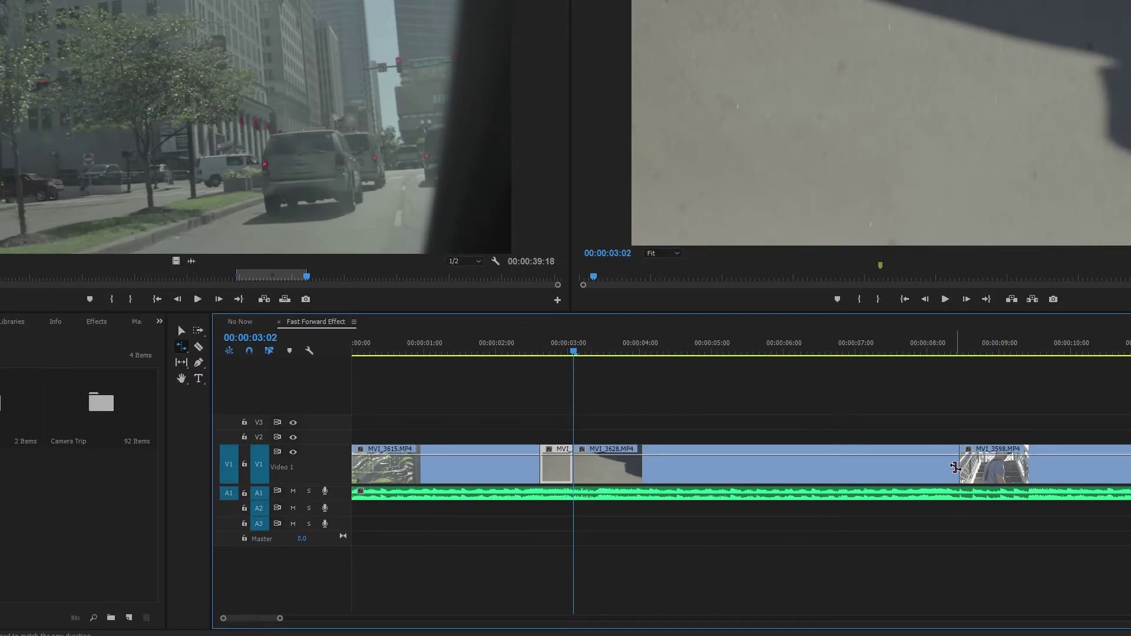
Rate-stretch the rest of MVI_3628 into a short burst and butt MVI_3598 against it.
drag(956, 467, 595, 466)
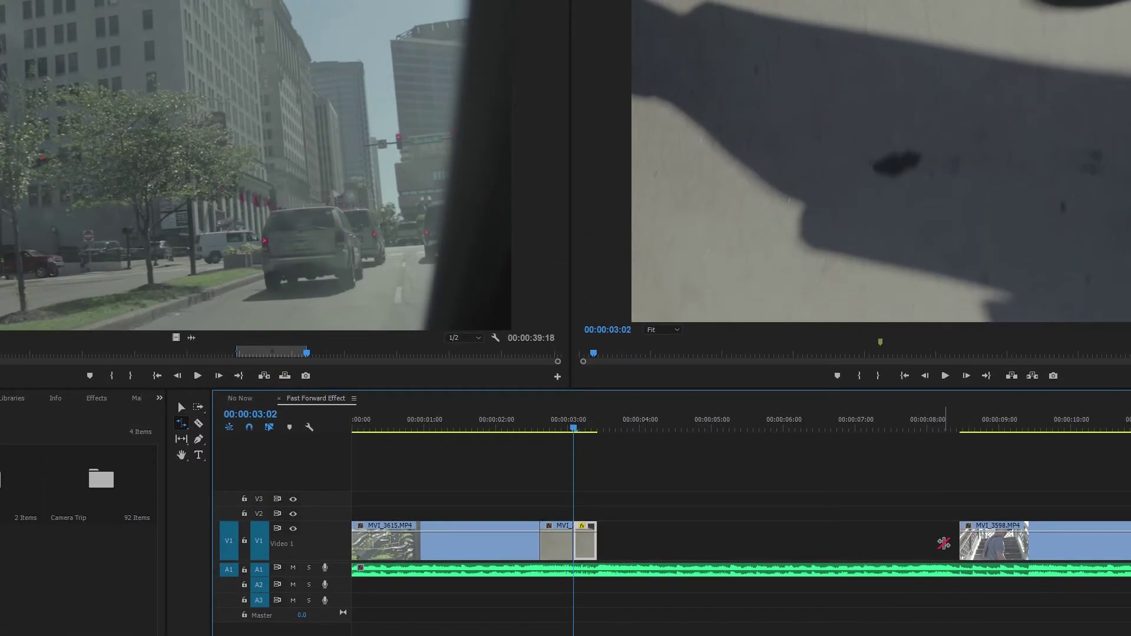
key(v)
drag(999, 541, 637, 541)
click(563, 424)
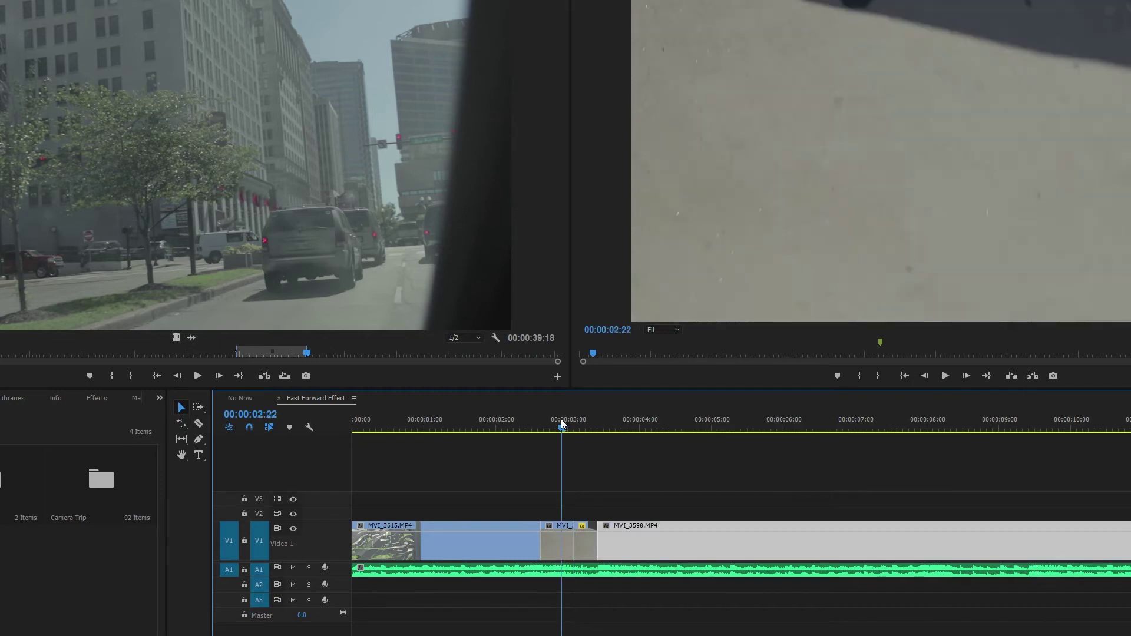
click(525, 426)
Play the sped-up MVI_3628 section, then preview MVI_3572 from about 00:01:05 to 00:01:11.
key(space)
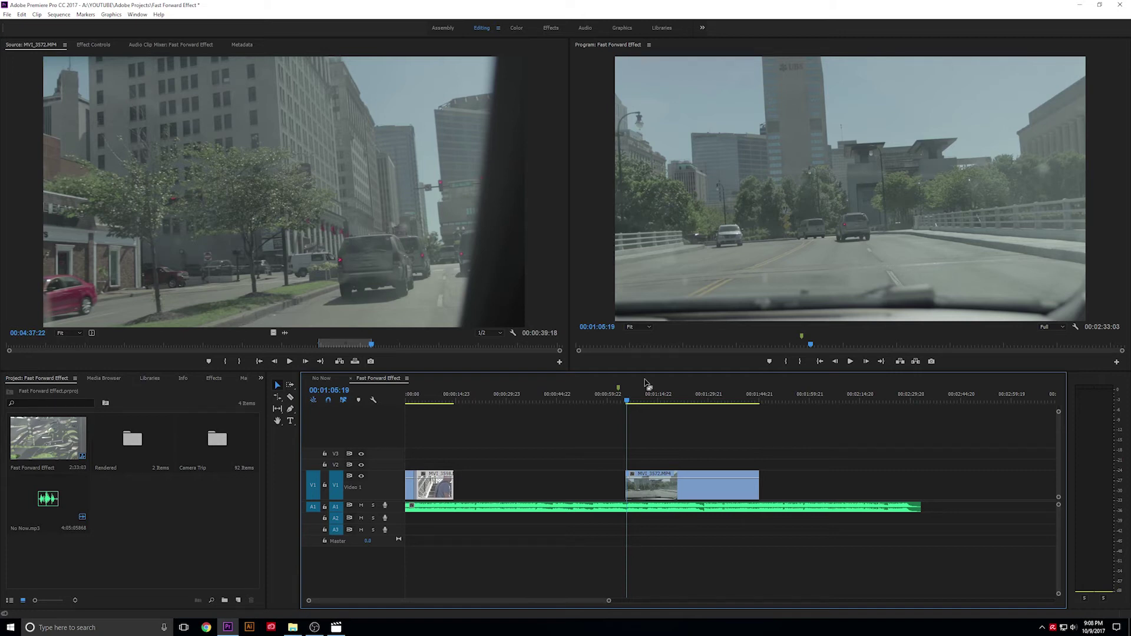
mouse_move(627, 401)
mouse_down()
mouse_move(758, 408)
mouse_move(625, 410)
mouse_up()
key(space)
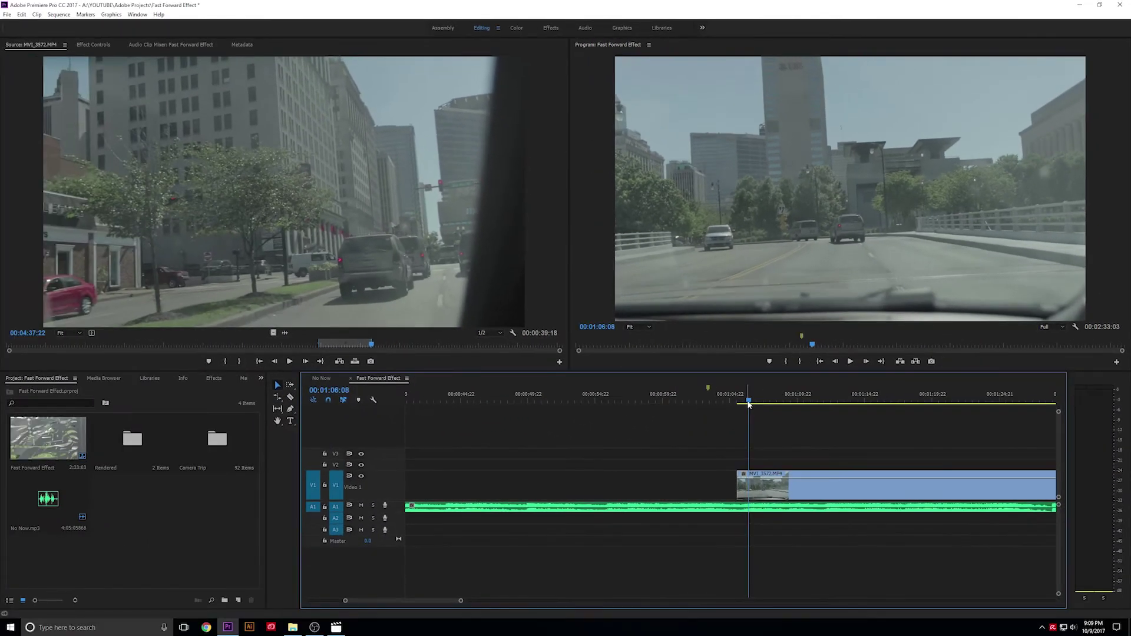
Zoom in on MVI_3572 and play through it to locate the 01:29:12 cut point.
key(=)
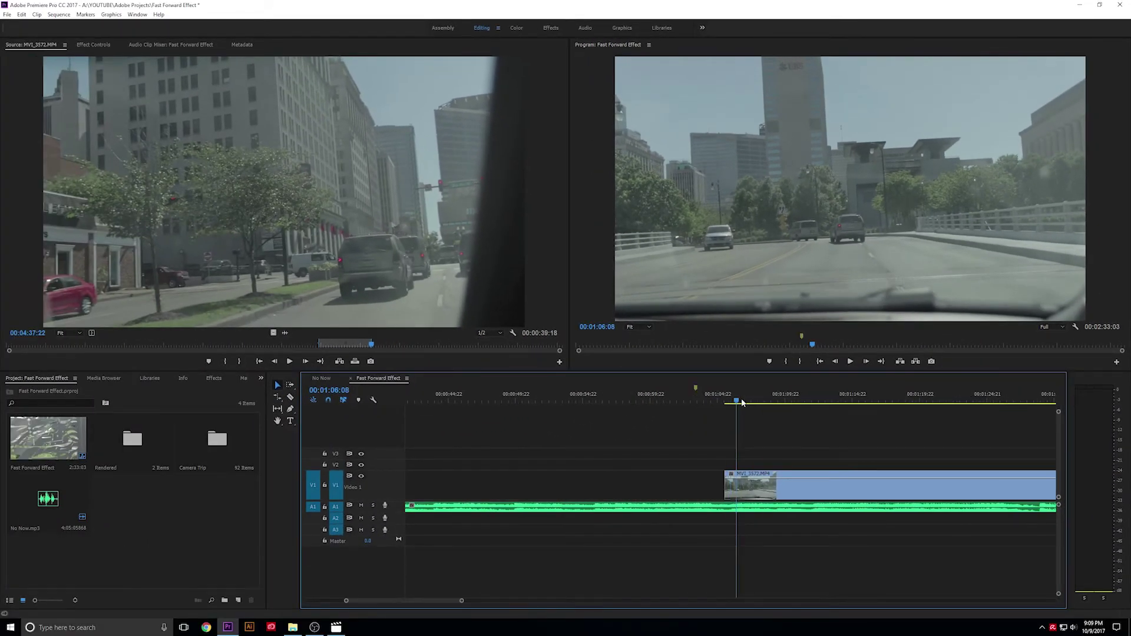
drag(744, 401, 737, 402)
key(space)
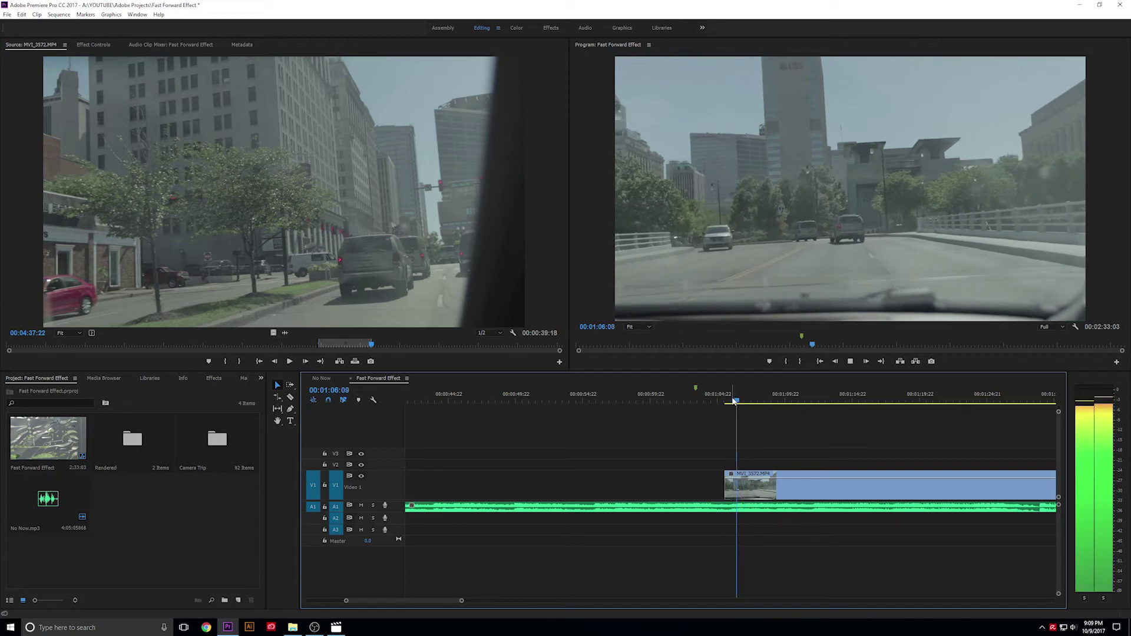
drag(735, 402, 731, 401)
click(734, 488)
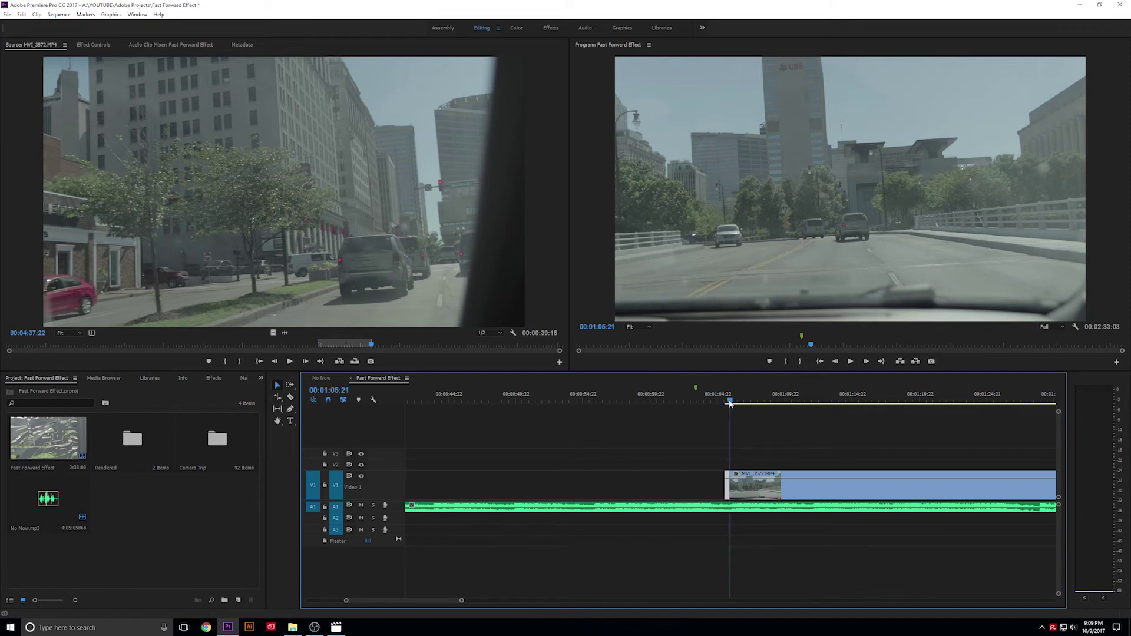
key(space)
drag(737, 402, 1031, 403)
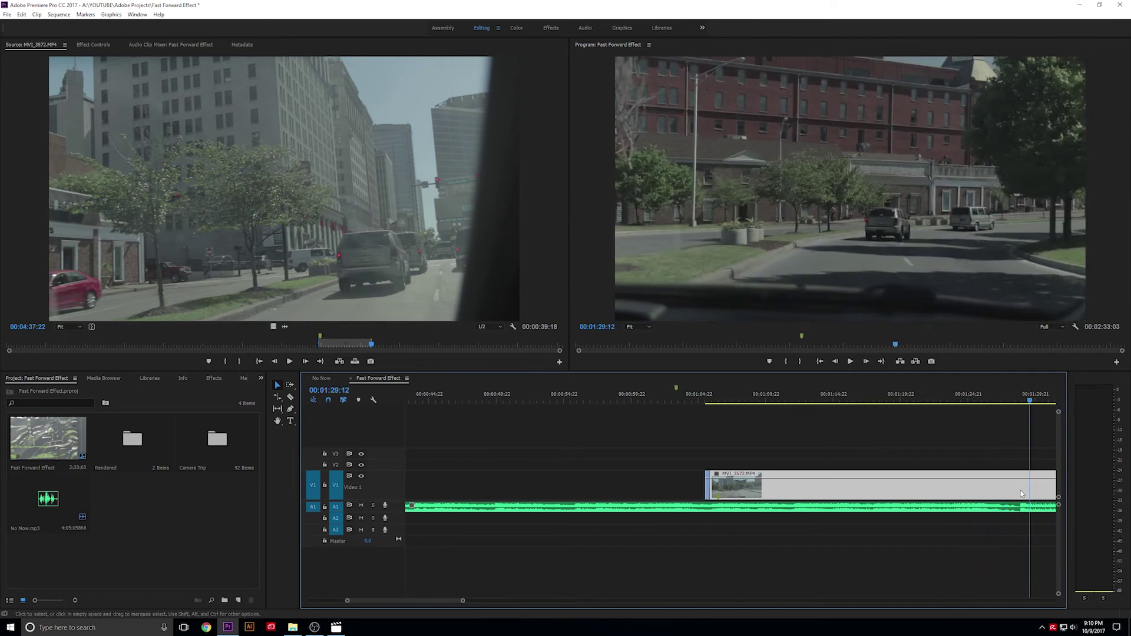
Split MVI_3572 at 01:29:12 and rate-stretch the earlier part into a brief sliver.
key(ctrl+k)
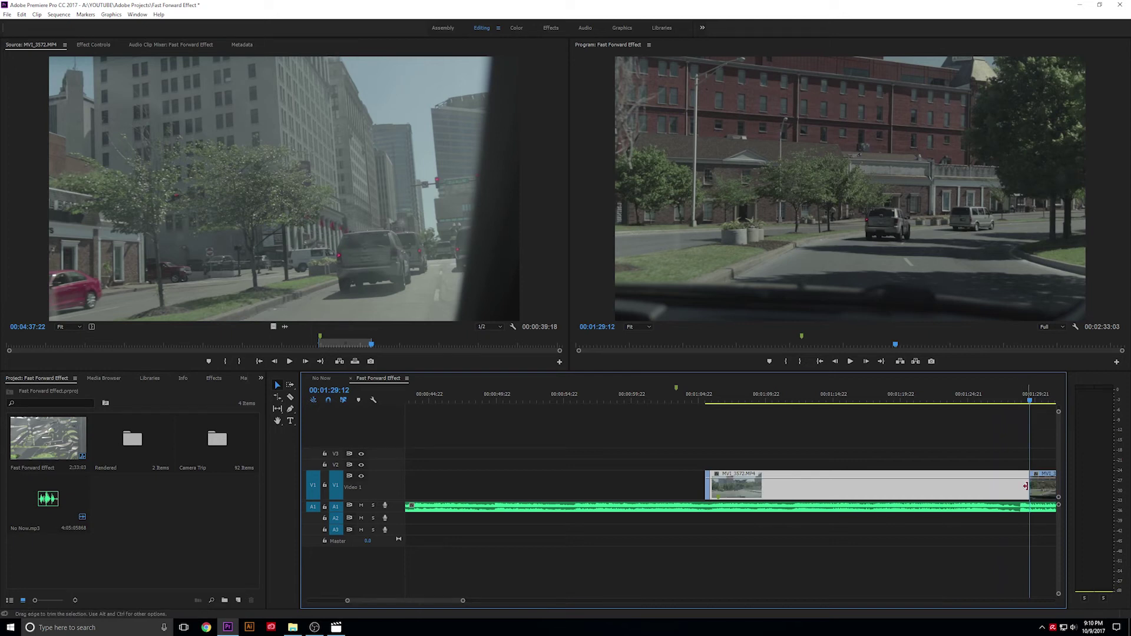
key(r)
drag(1026, 486, 718, 485)
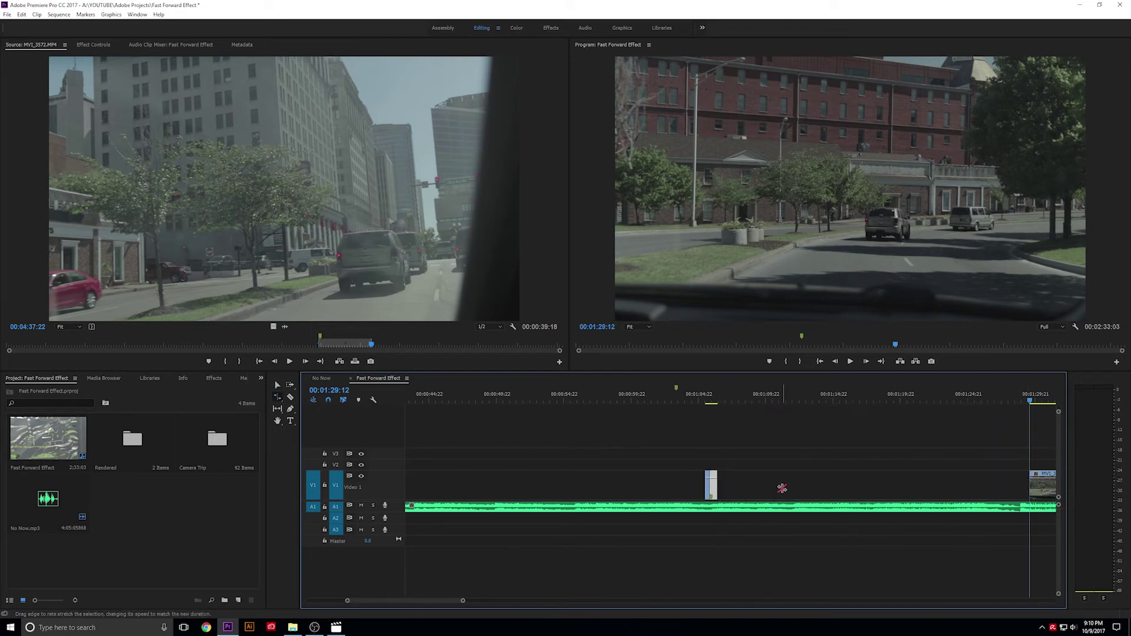
Ripple-delete the gap after the MVI_3572 fast-forward and play the result.
key(v)
click(783, 487)
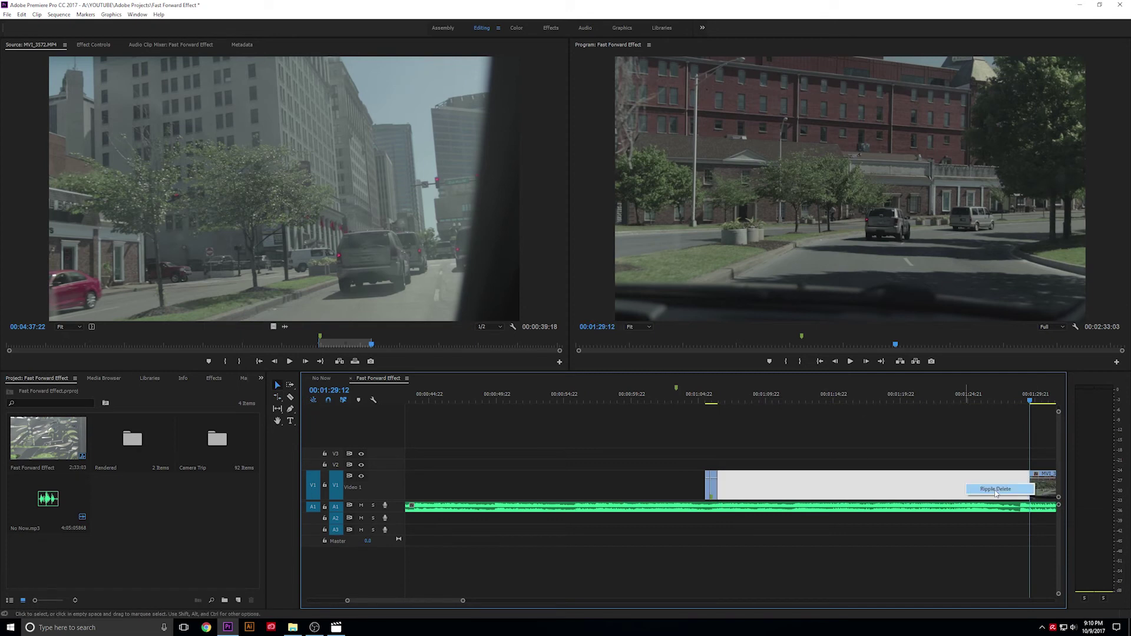
key(Delete)
click(703, 401)
key(space)
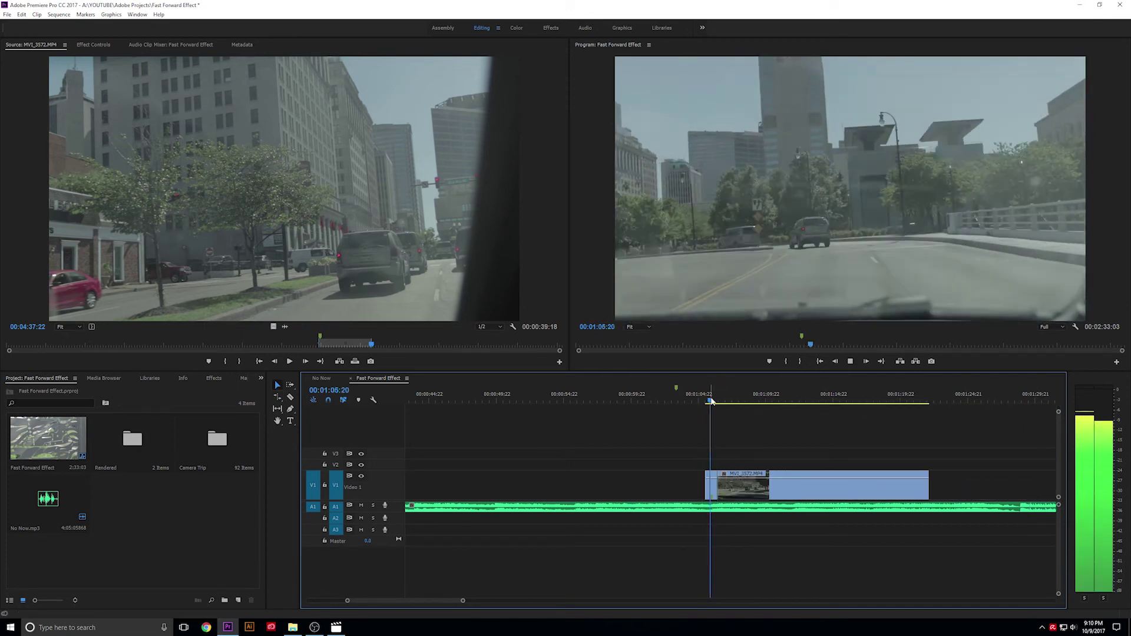
Trim the footage after the fast-forward at 01:07:02 and review the shortened edit.
click(761, 487)
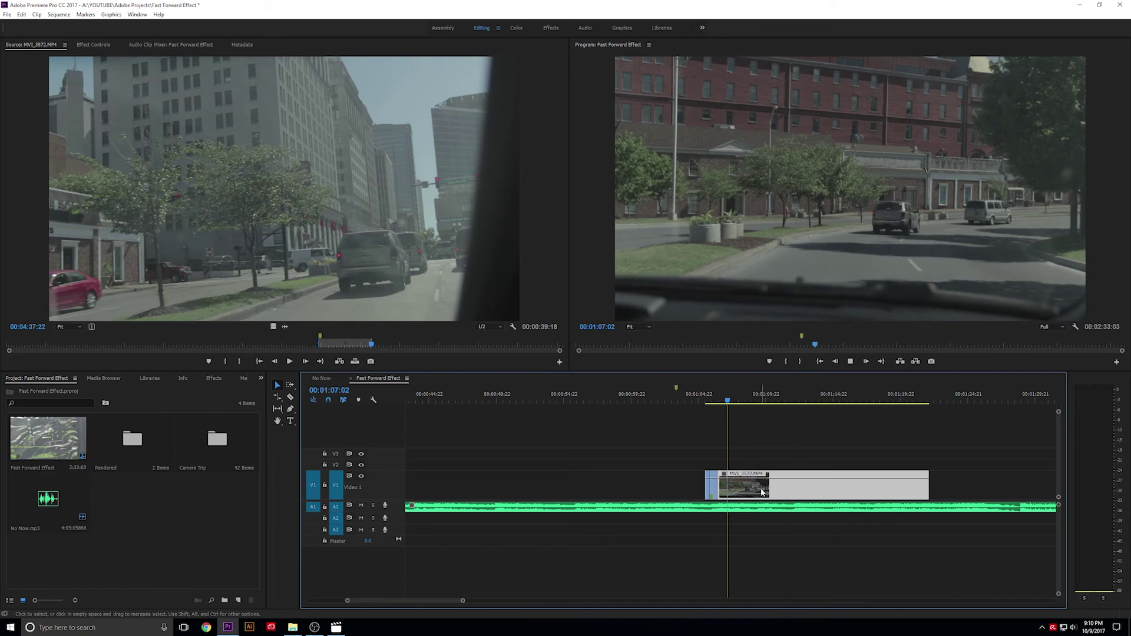
key(space)
drag(735, 401, 730, 400)
key(space)
key(ctrl+z)
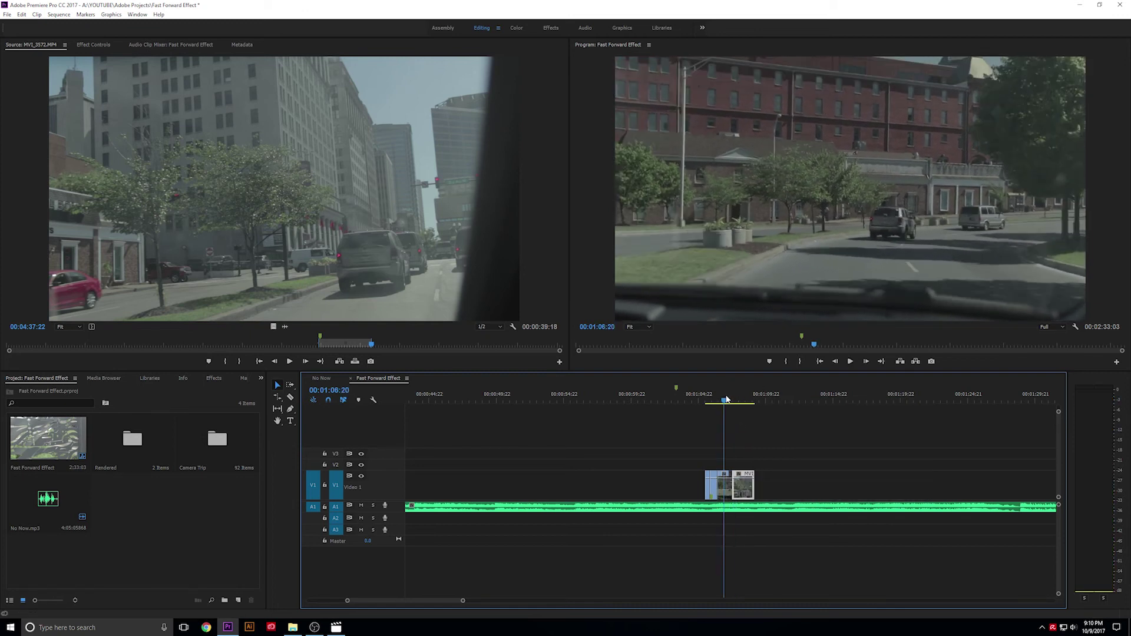
key(space)
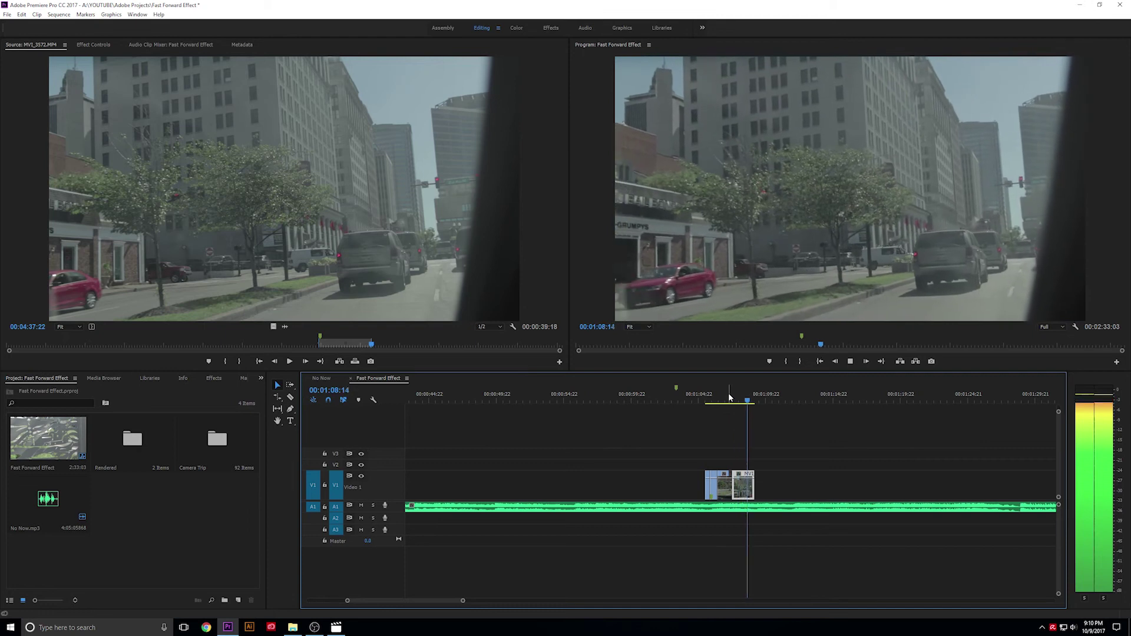
click(708, 398)
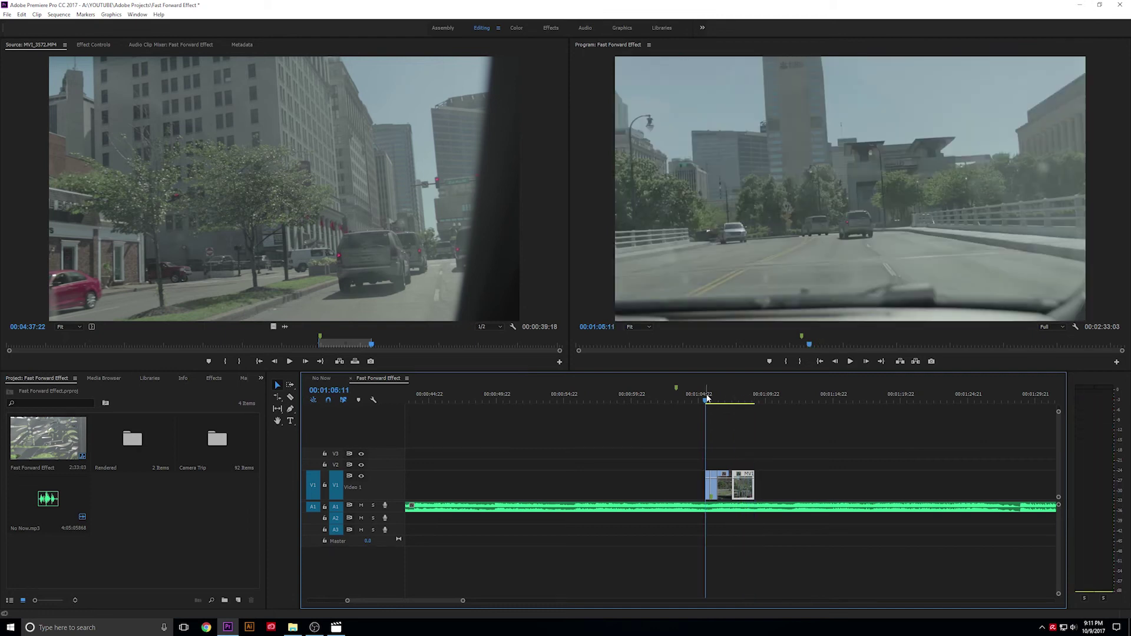